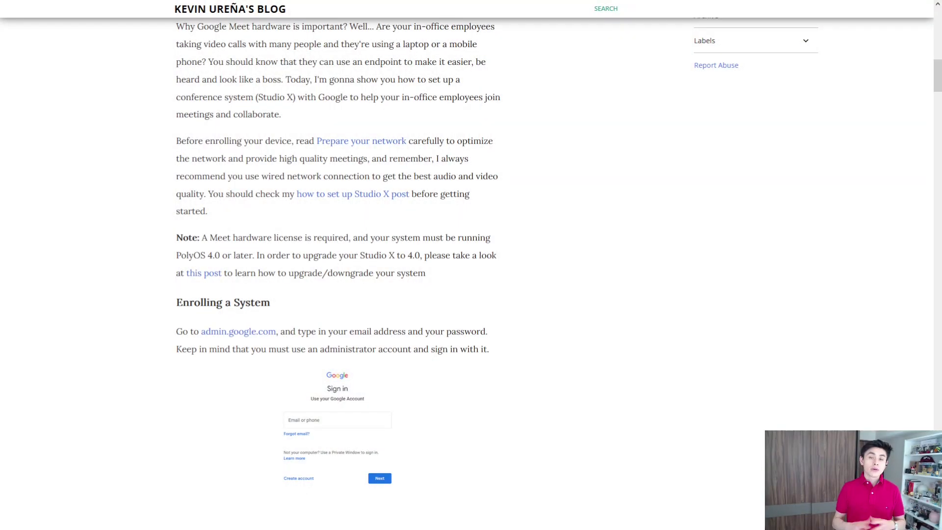
Scroll the Studio X blog post to its 'Enrolling a System' section.
{"action": "scroll", "coordinate": [471, 265], "scroll_direction": "down", "scroll_amount": 10}
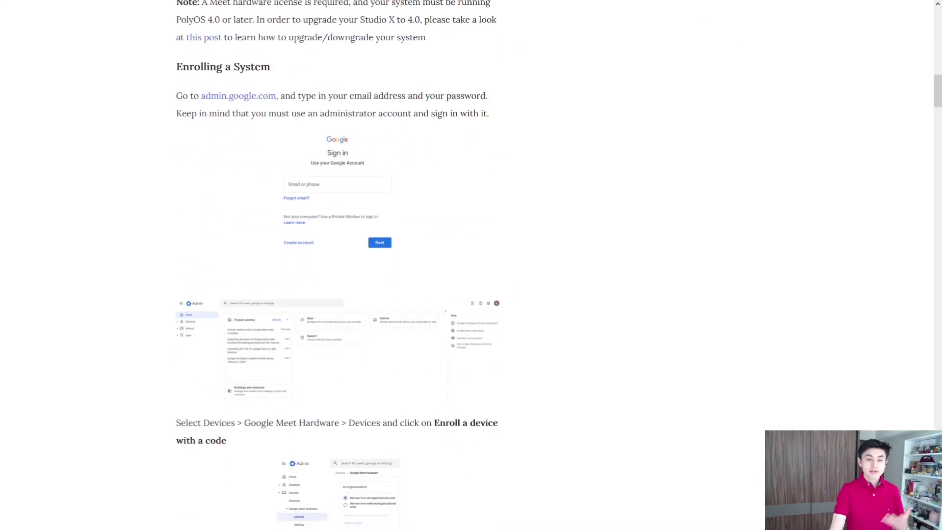
{"action": "scroll", "coordinate": [471, 265], "scroll_direction": "up", "scroll_amount": 14}
{"action": "scroll", "coordinate": [471, 265], "scroll_direction": "up", "scroll_amount": 3}
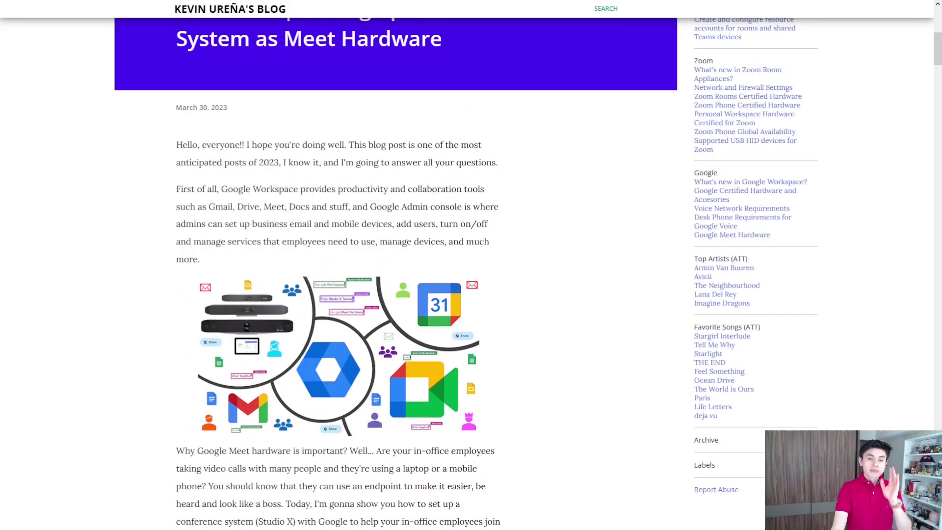
{"action": "scroll", "coordinate": [471, 265], "scroll_direction": "down", "scroll_amount": 9}
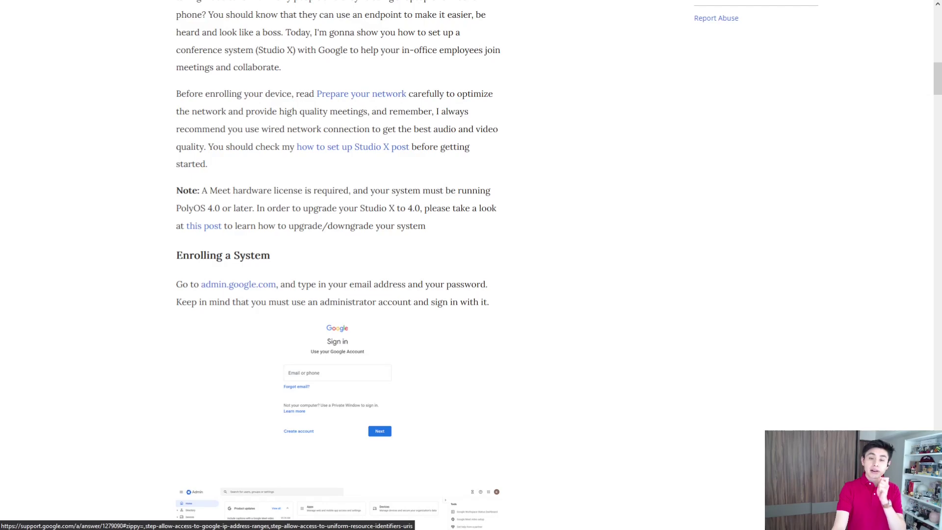
Open the 'Prepare your network' guide in a new tab, skim its URL lists, then close it.
{"action": "left_click", "coordinate": [337, 95], "text": "ctrl"}
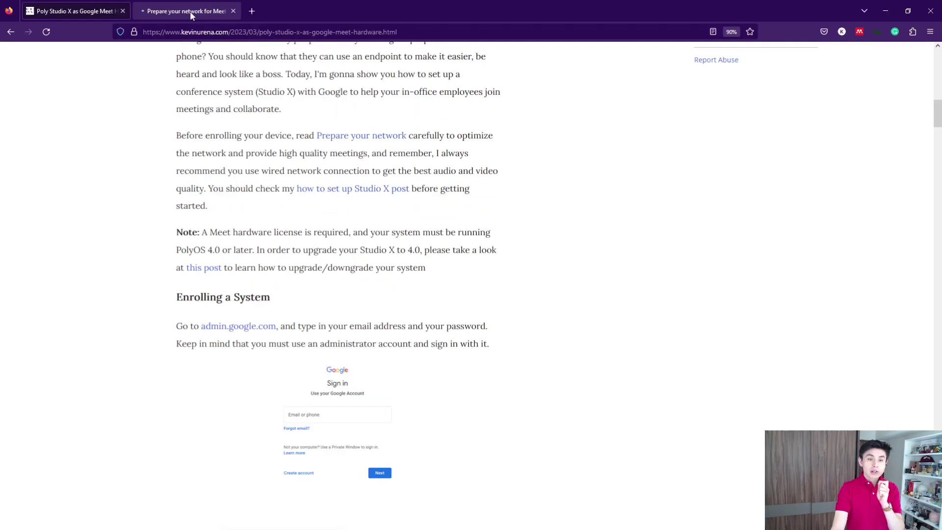
{"action": "left_click", "coordinate": [190, 11]}
{"action": "scroll", "coordinate": [240, 302], "scroll_direction": "down", "scroll_amount": 6}
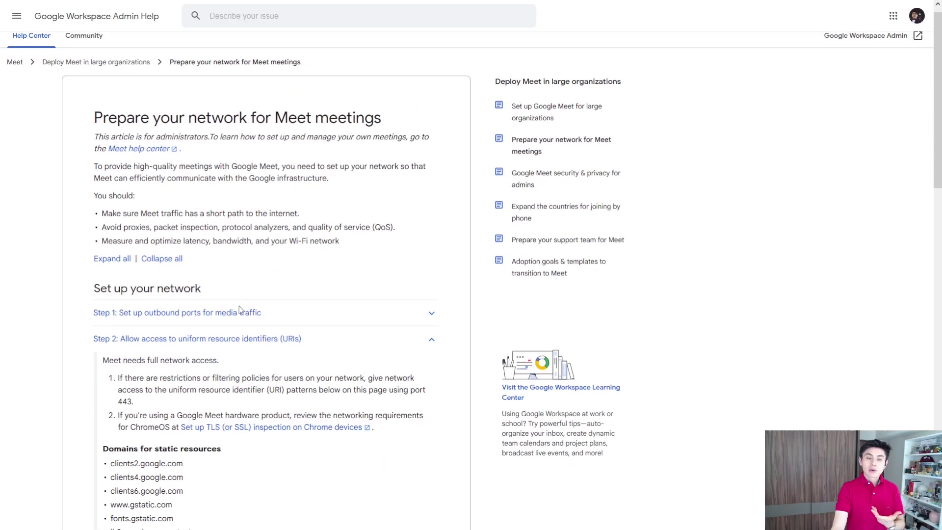
{"action": "key", "text": "ctrl+w"}
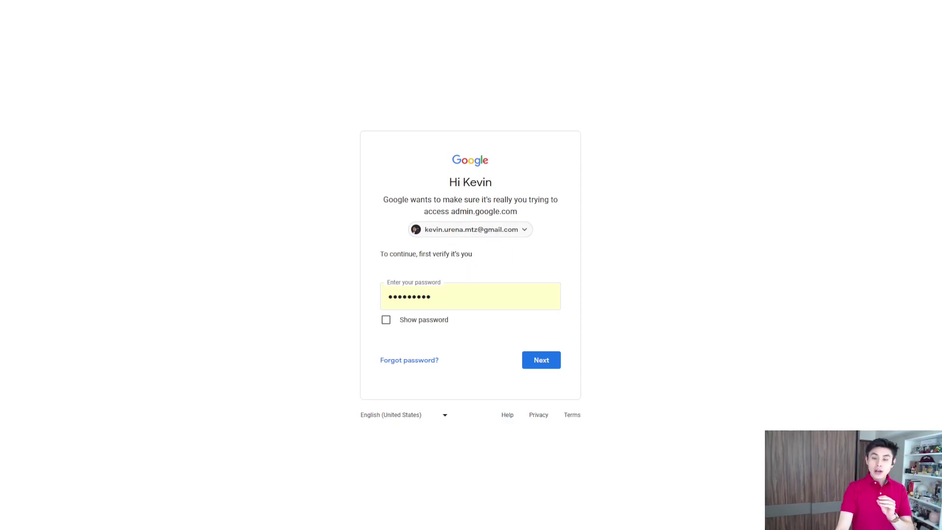
Sign in to the Admin console with the administrator account and its password.
{"action": "left_click", "coordinate": [496, 235]}
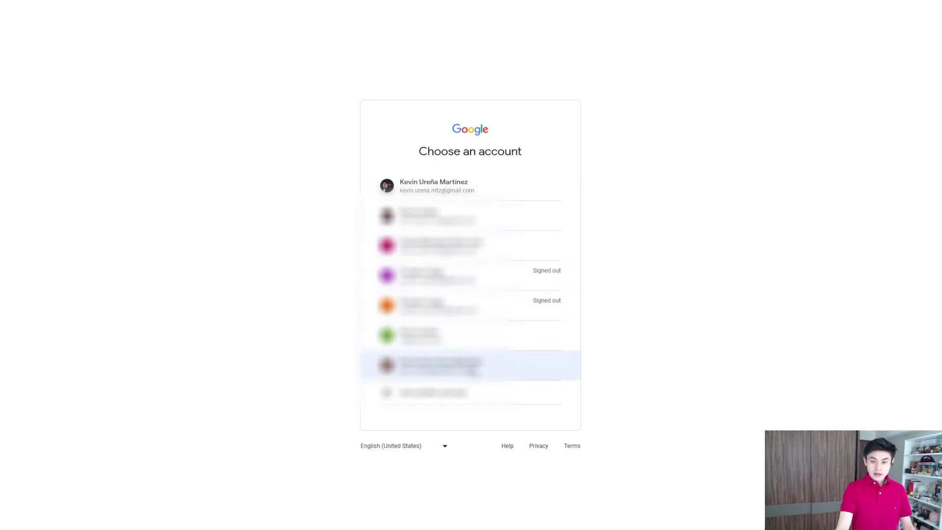
{"action": "left_click", "coordinate": [475, 372]}
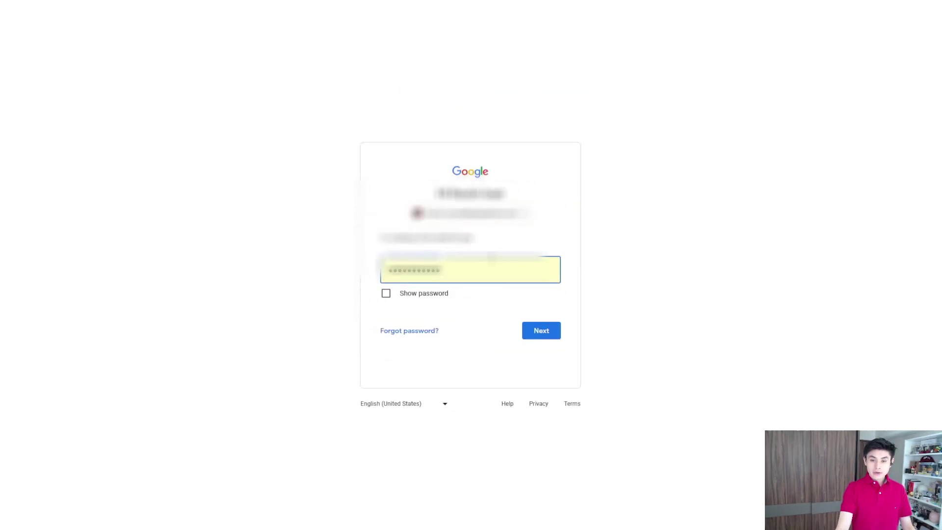
{"action": "left_click", "coordinate": [536, 332]}
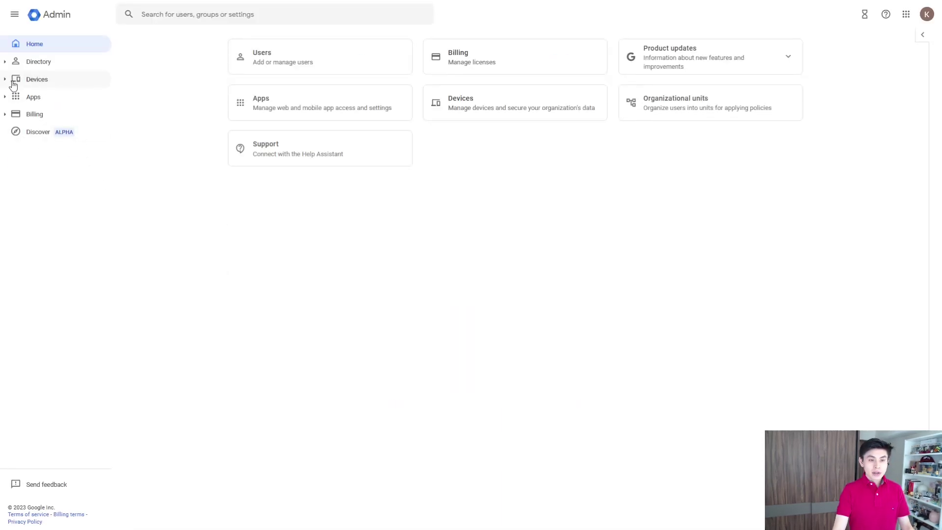
Go to Devices > Google Meet hardware > Devices in the sidebar.
{"action": "left_click", "coordinate": [14, 79]}
{"action": "left_click", "coordinate": [27, 118]}
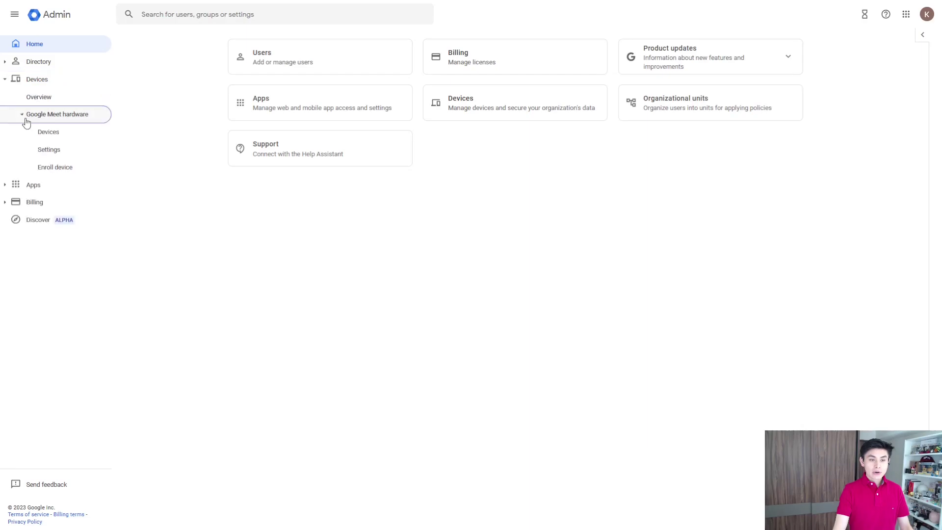
{"action": "left_click", "coordinate": [52, 131]}
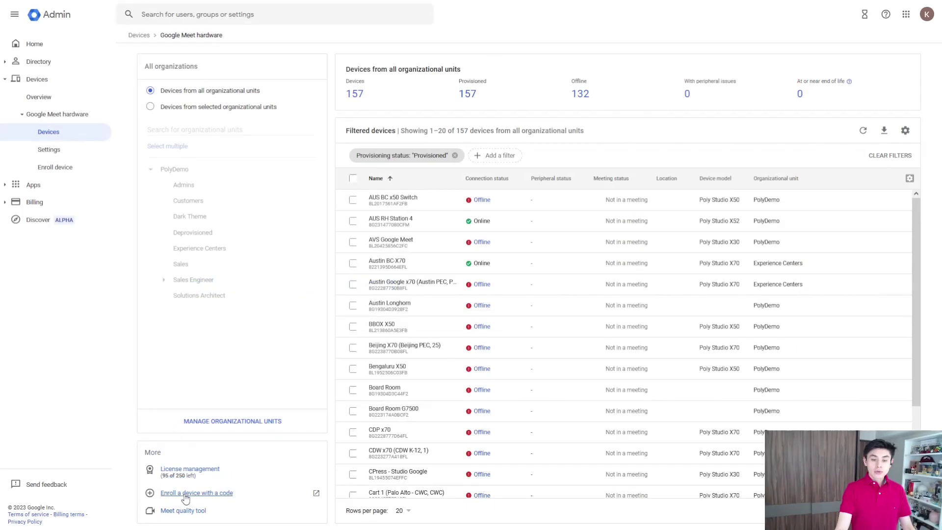
Enroll the Poly Studio X30 using its device name and activation code.
{"action": "left_click", "coordinate": [185, 496]}
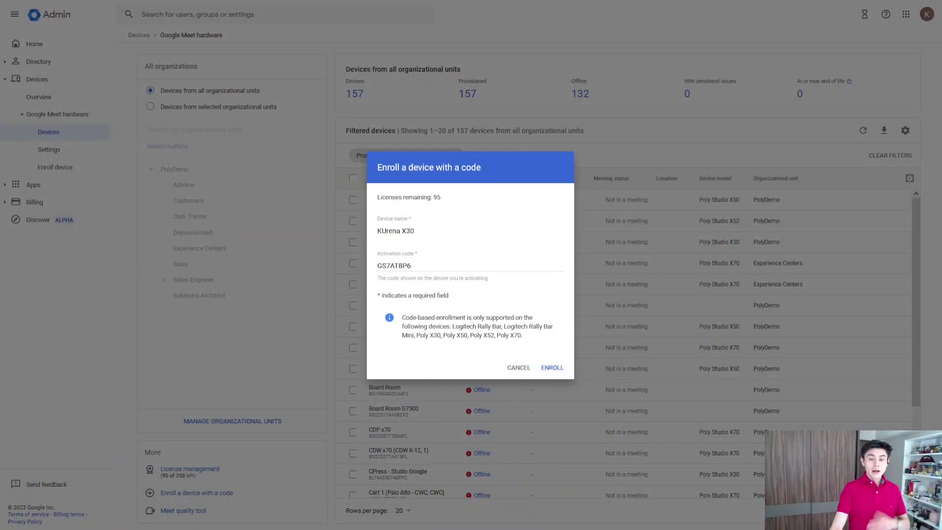
{"action": "left_click", "coordinate": [552, 368]}
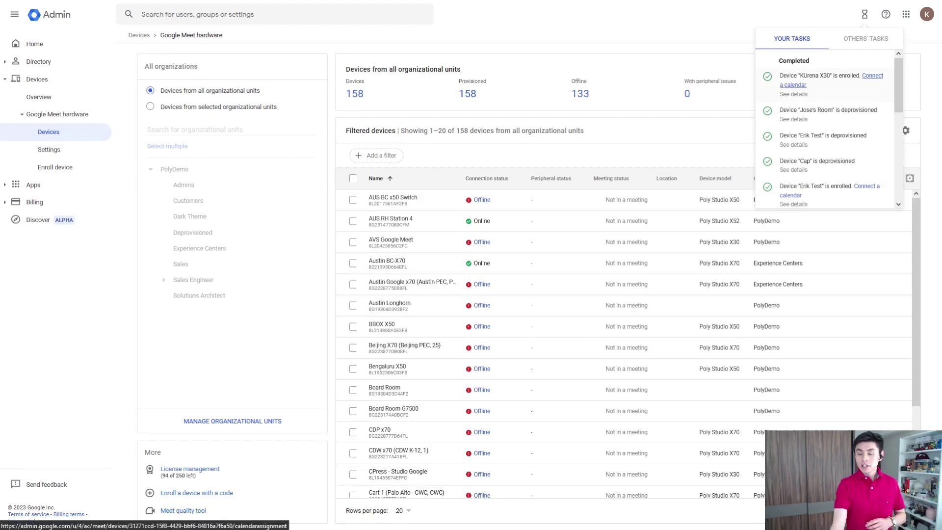
Filter the devices by the X30's name, open it, and start Assign calendar.
{"action": "left_click", "coordinate": [417, 155]}
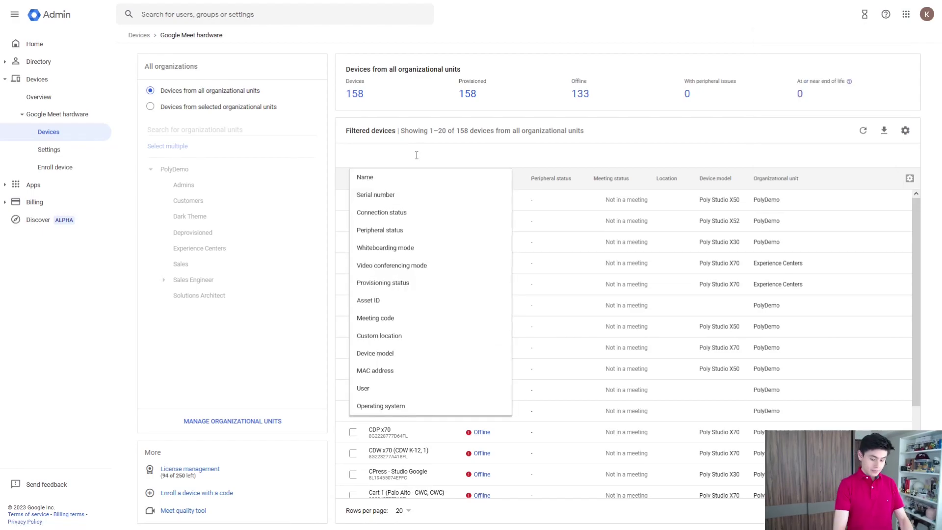
{"action": "type", "text": "kurena"}
{"action": "key", "text": "Return"}
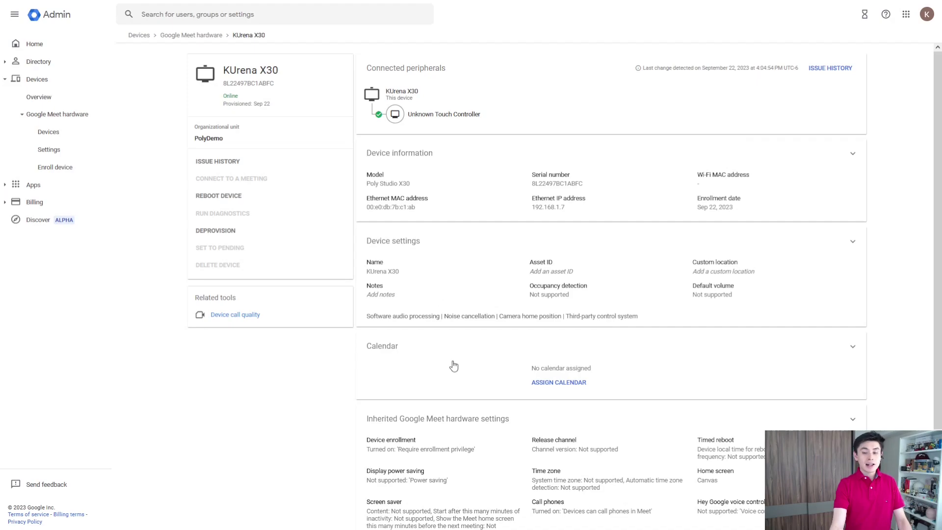
{"action": "left_click", "coordinate": [561, 384]}
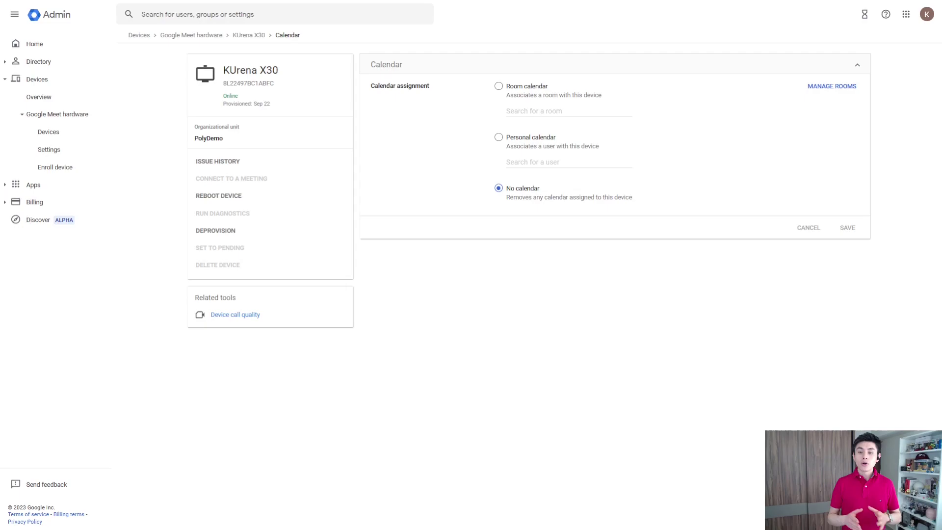
Try room calendar Mexico-Masaryk-11-Uxmal (11) via 'MASARYK' search, then switch to Personal calendar.
{"action": "left_click", "coordinate": [499, 86]}
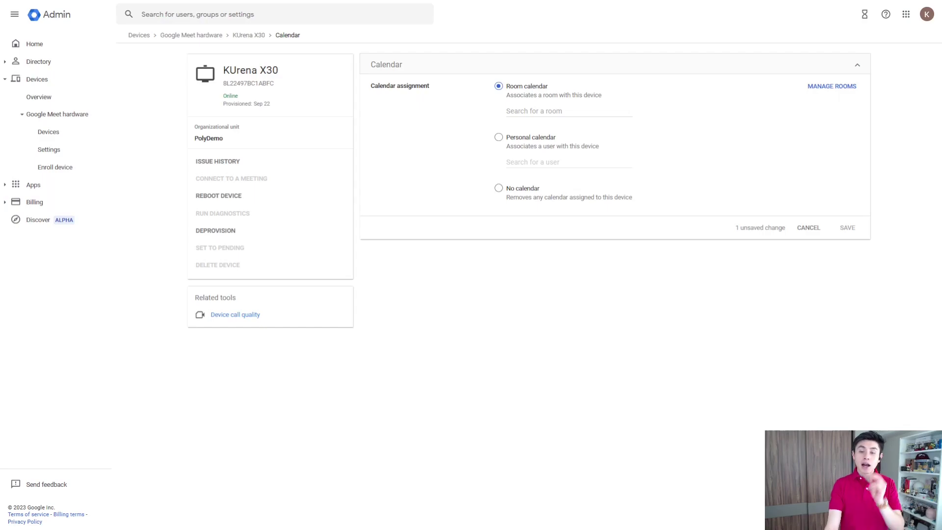
{"action": "left_click", "coordinate": [538, 112]}
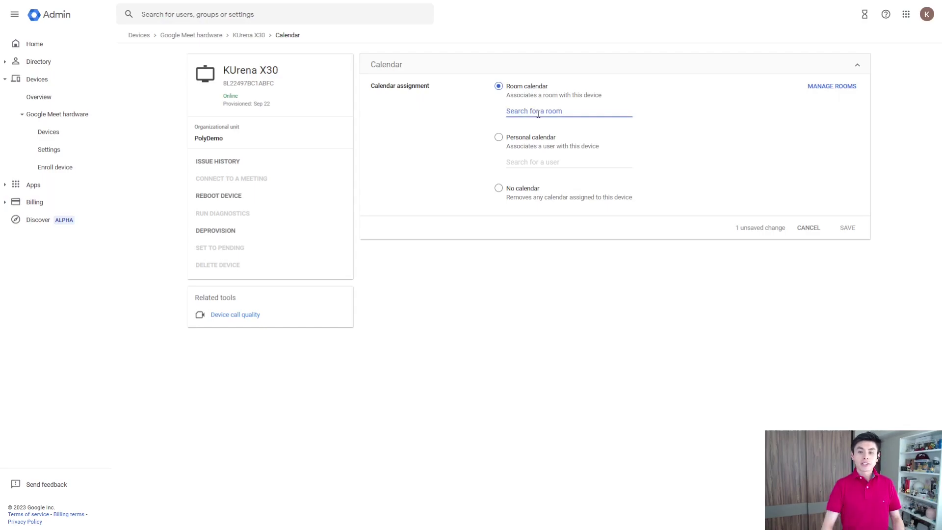
{"action": "type", "text": "MASARYK"}
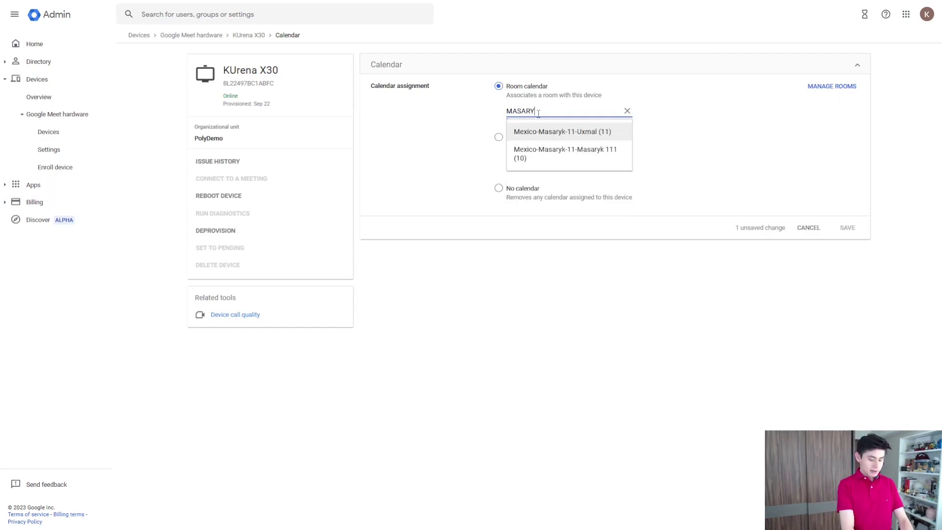
{"action": "left_click", "coordinate": [571, 132]}
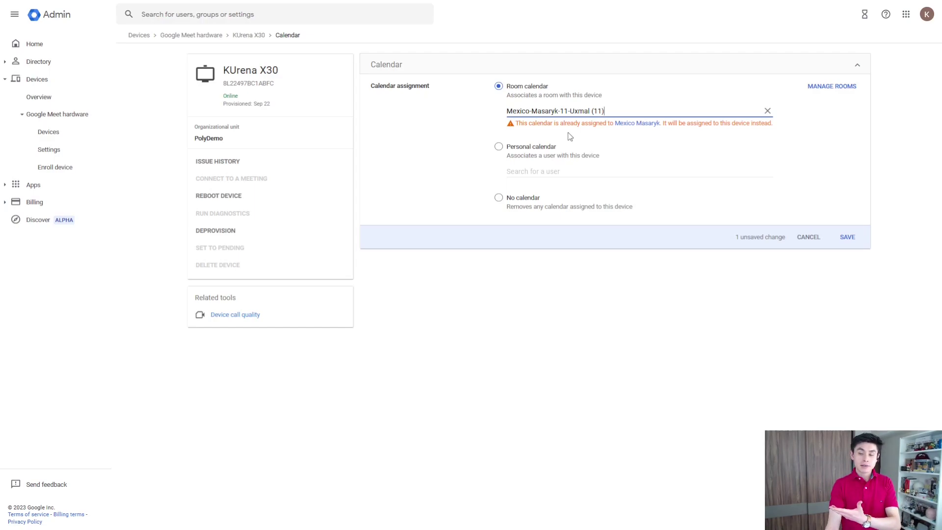
{"action": "left_click", "coordinate": [512, 147]}
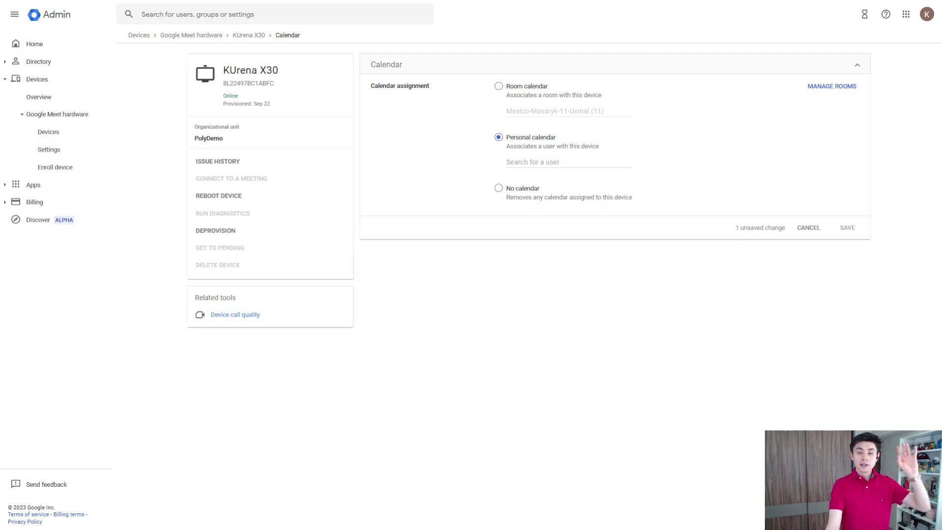
Search for the user, pick them, and save their calendar as the X30's personal calendar.
{"action": "left_click", "coordinate": [565, 162]}
{"action": "type", "text": "Kevin"}
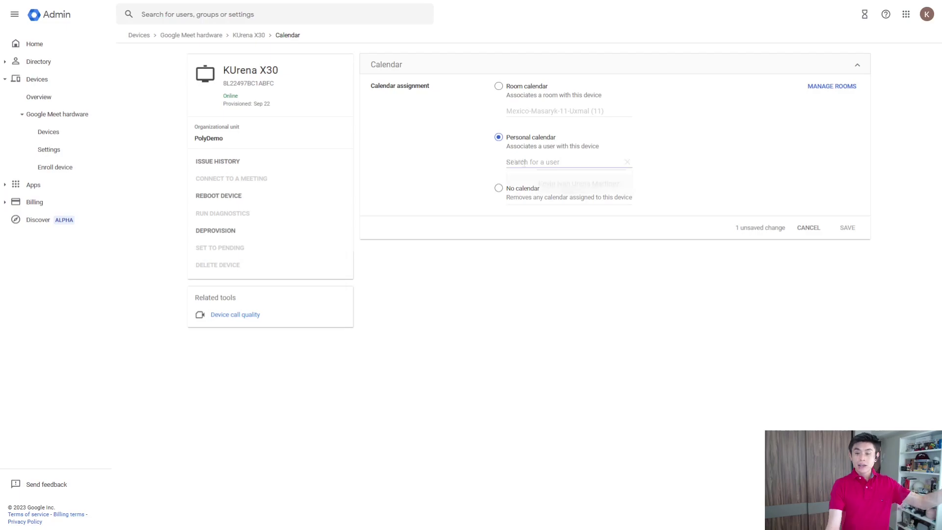
{"action": "left_click", "coordinate": [557, 195]}
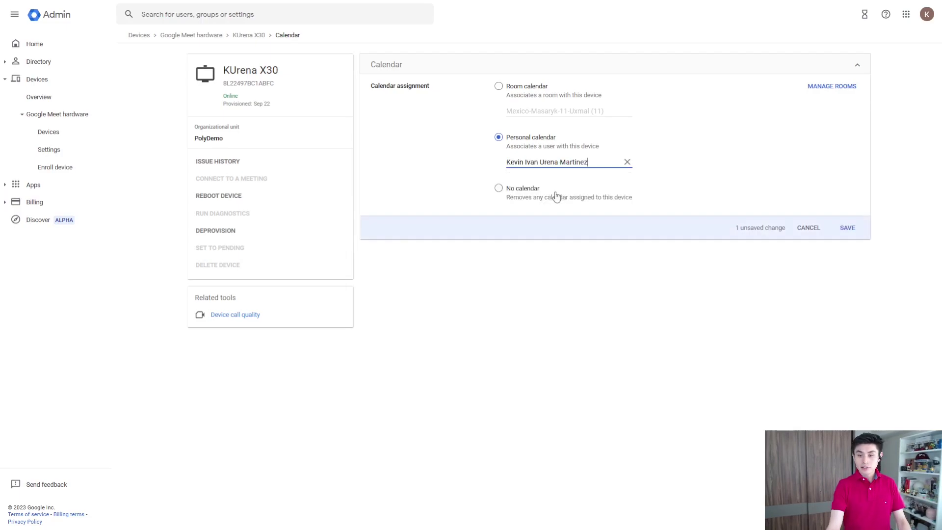
{"action": "left_click", "coordinate": [854, 231]}
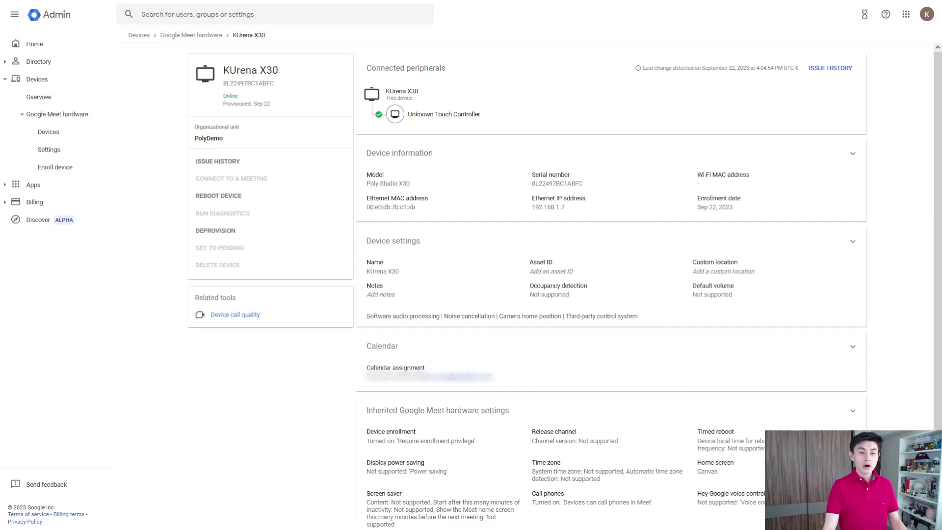
Back in Devices, drop the status filter, filter to the X30s, and change the online one's organizational unit.
{"action": "left_click", "coordinate": [51, 132]}
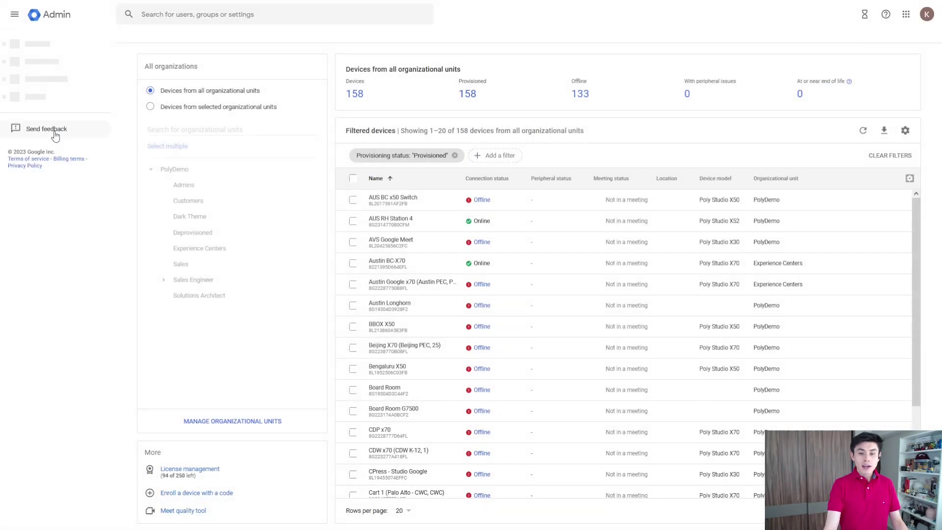
{"action": "left_click", "coordinate": [455, 156]}
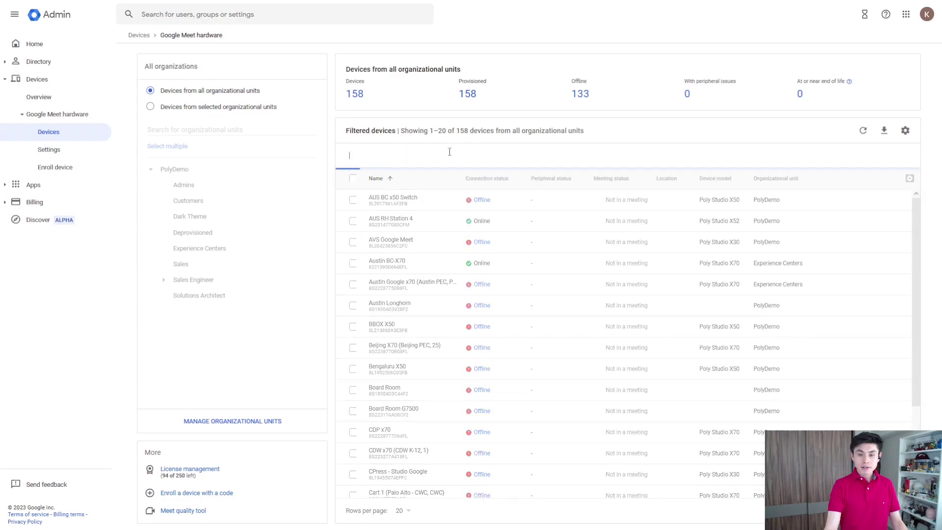
{"action": "left_click", "coordinate": [419, 152]}
{"action": "type", "text": "KURENA"}
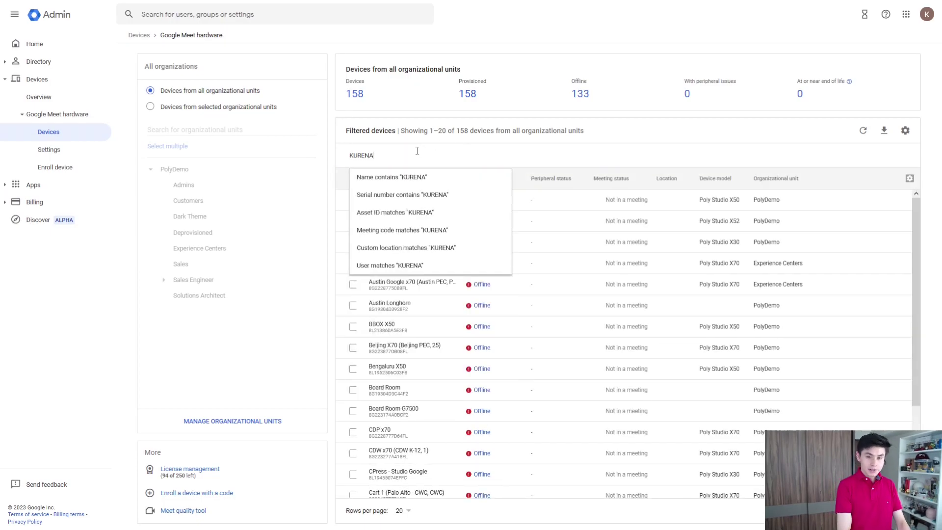
{"action": "key", "text": "Return"}
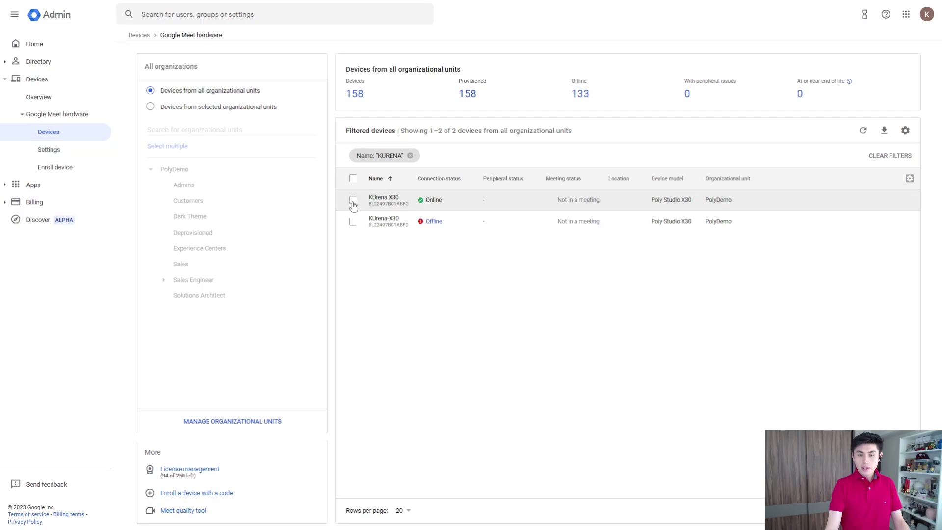
{"action": "left_click", "coordinate": [353, 201]}
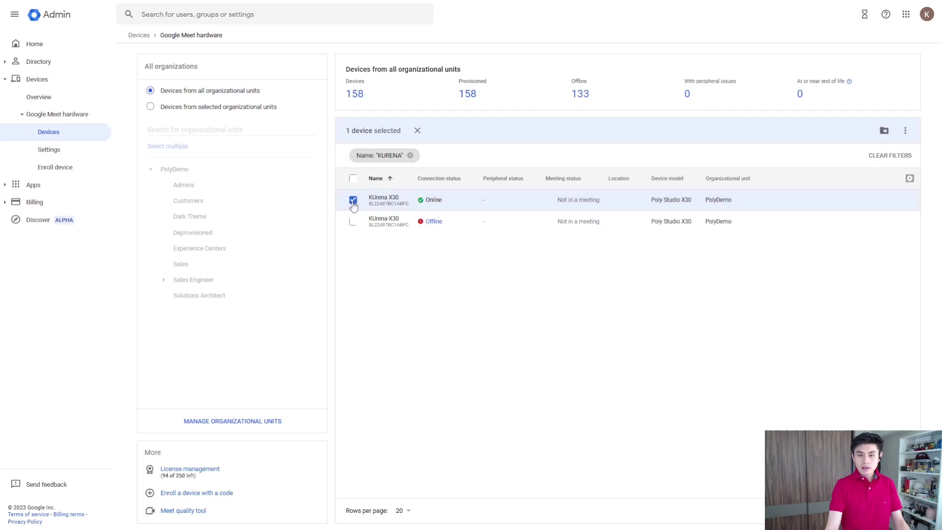
{"action": "left_click", "coordinate": [884, 131]}
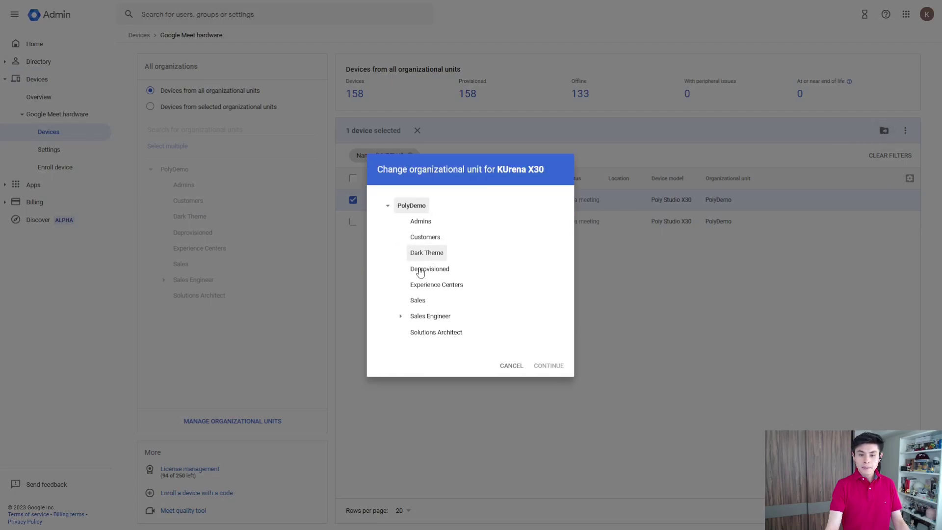